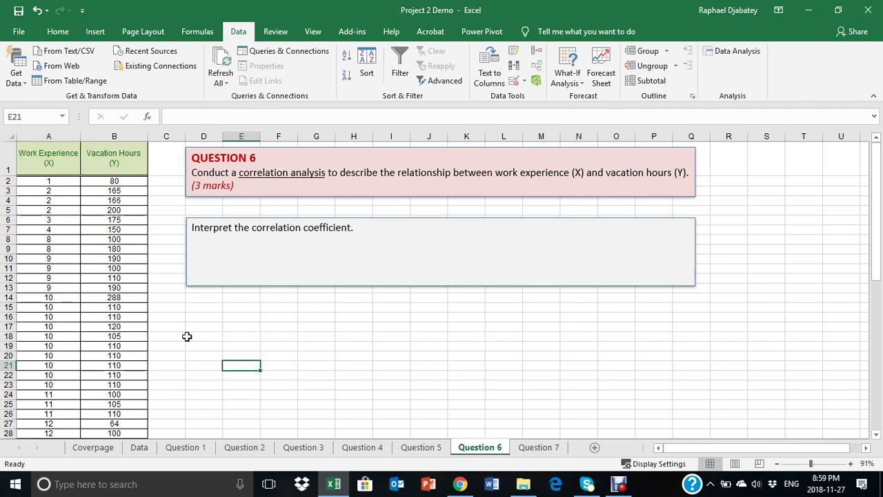
# - Select the Work Experience and Vacation Hours data columns to review them
pyautogui.click(64, 136)
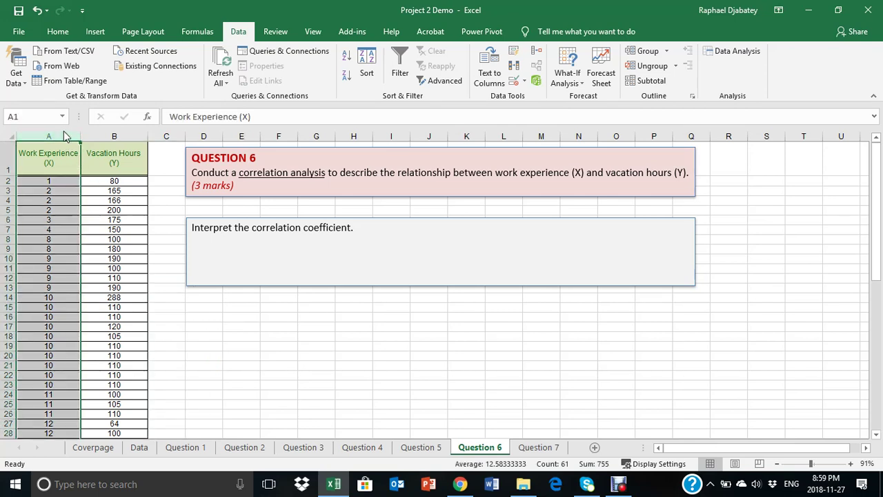
pyautogui.moveTo(64, 136); pyautogui.dragTo(101, 135)
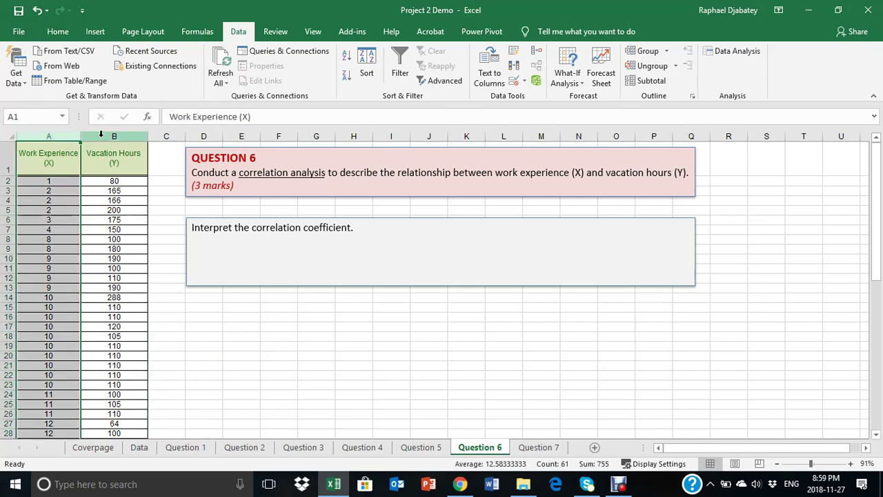
pyautogui.click(101, 135)
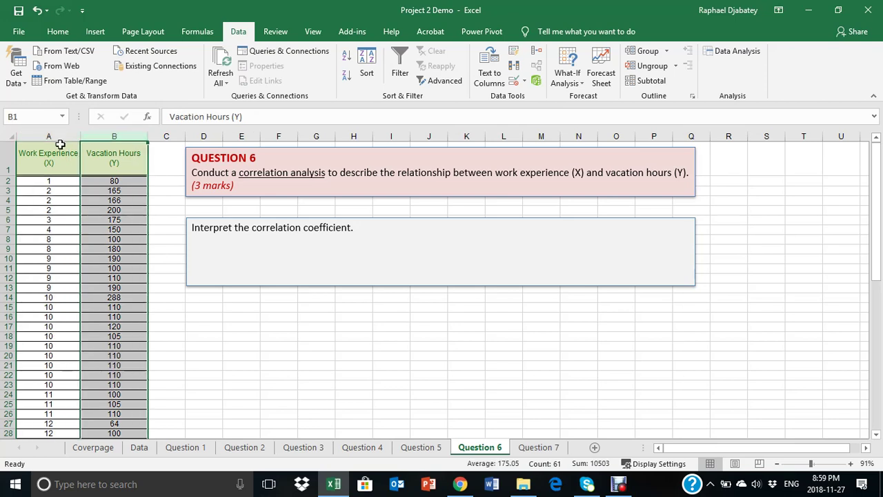
pyautogui.click(49, 250)
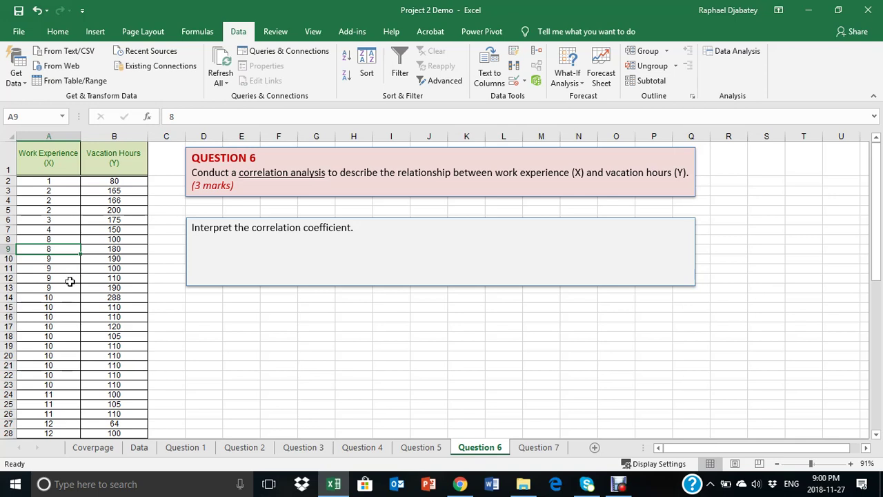
pyautogui.click(48, 136)
pyautogui.keyDown('ctrl'); pyautogui.click(121, 138); pyautogui.keyUp('ctrl')
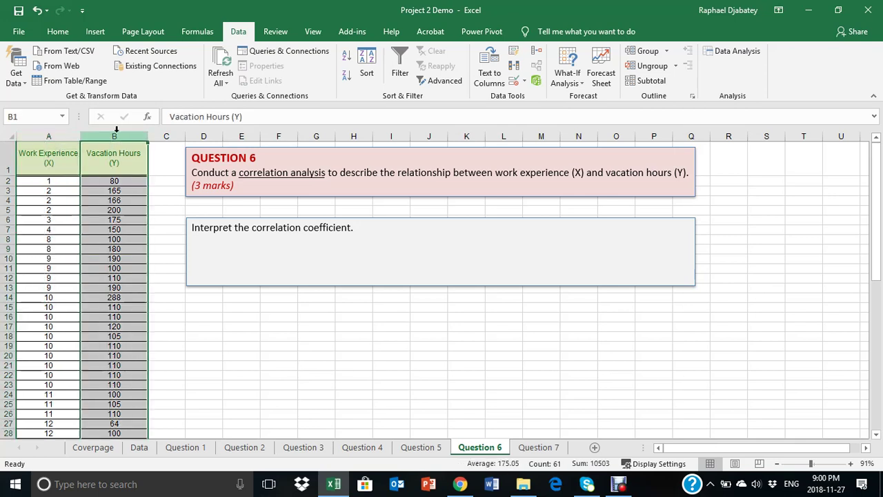
pyautogui.click(212, 317)
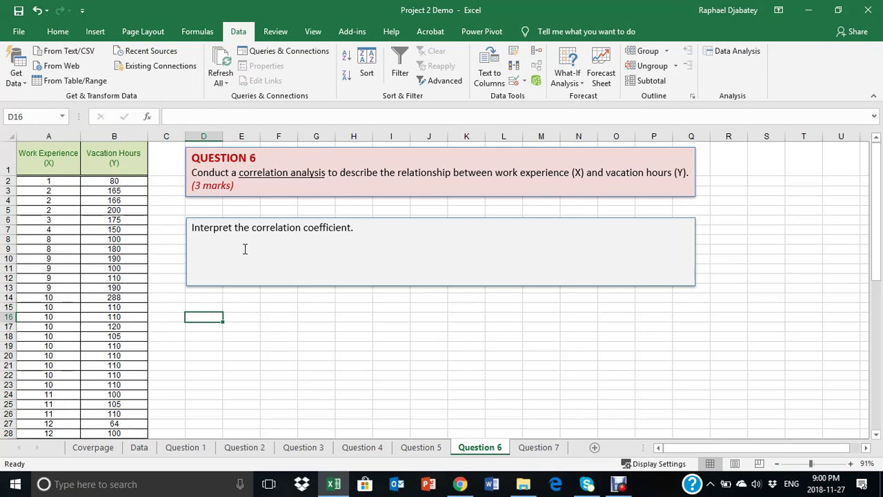
# - Review the correlation analysis question and the answer box prompt
pyautogui.moveTo(239, 172); pyautogui.dragTo(326, 173)
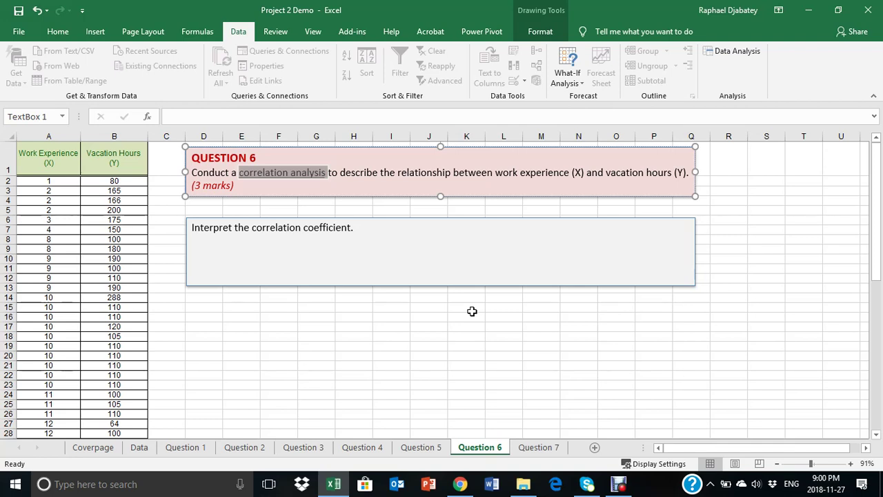
pyautogui.click(265, 343)
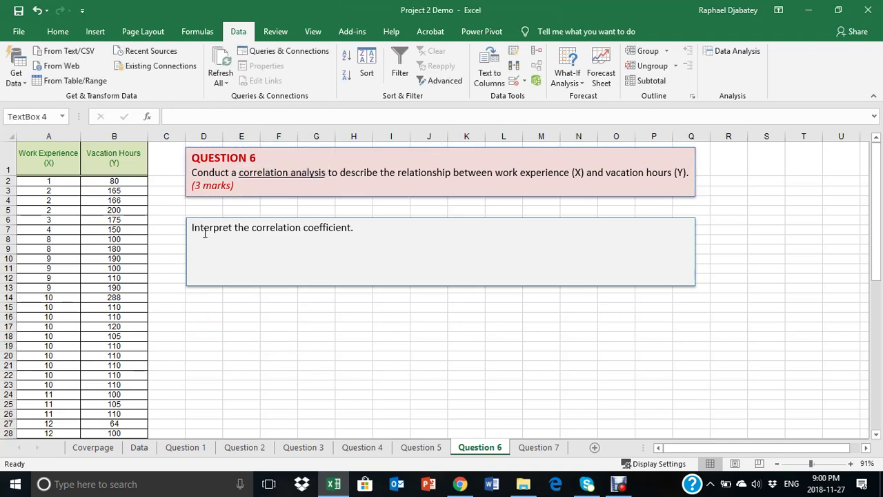
pyautogui.moveTo(193, 228); pyautogui.dragTo(308, 234)
pyautogui.click(265, 260)
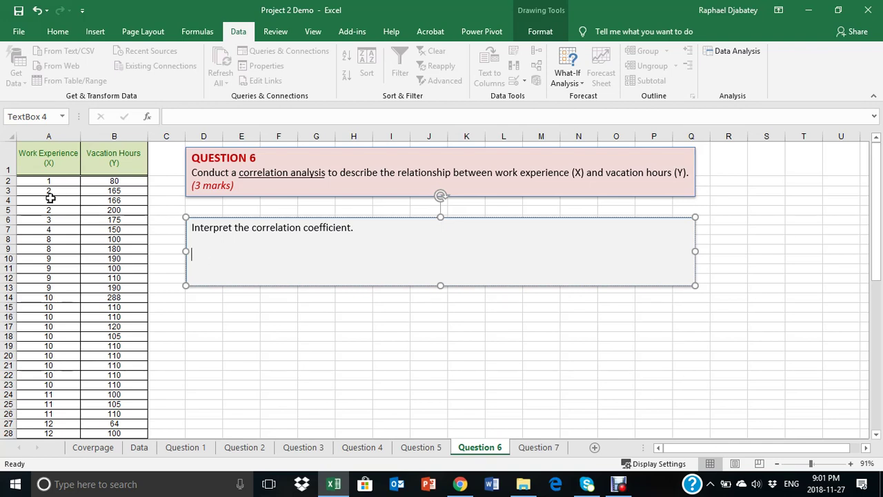
pyautogui.click(73, 210)
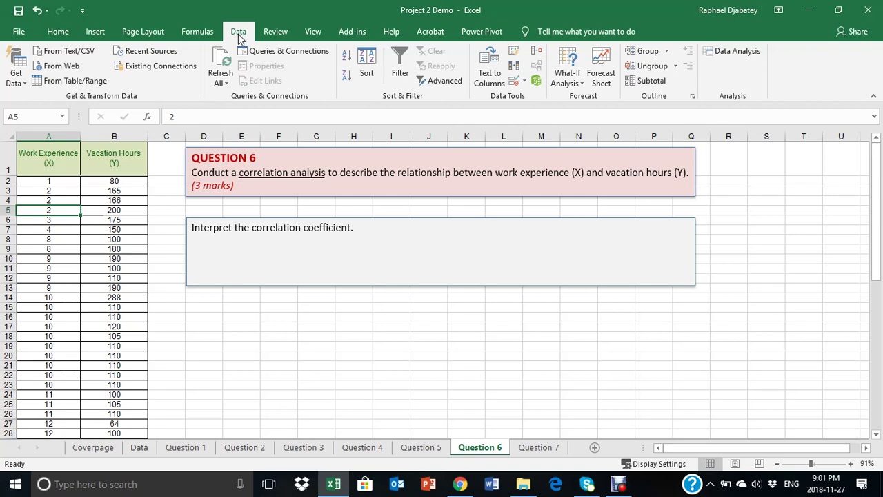
# - Set up a Correlation with input $A$1:$B$61, labels in first row, output at $F$21
pyautogui.click(749, 51)
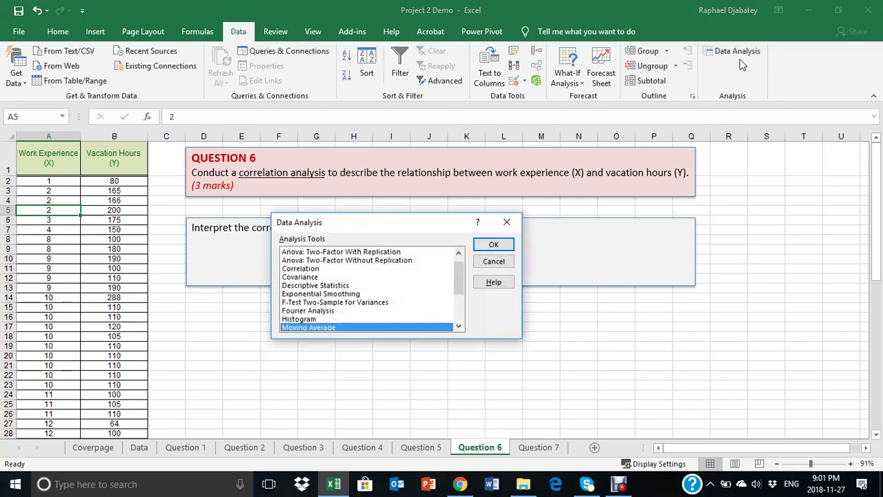
pyautogui.moveTo(458, 288)
pyautogui.mouseDown()
pyautogui.moveTo(458, 317)
pyautogui.moveTo(458, 271)
pyautogui.mouseUp()
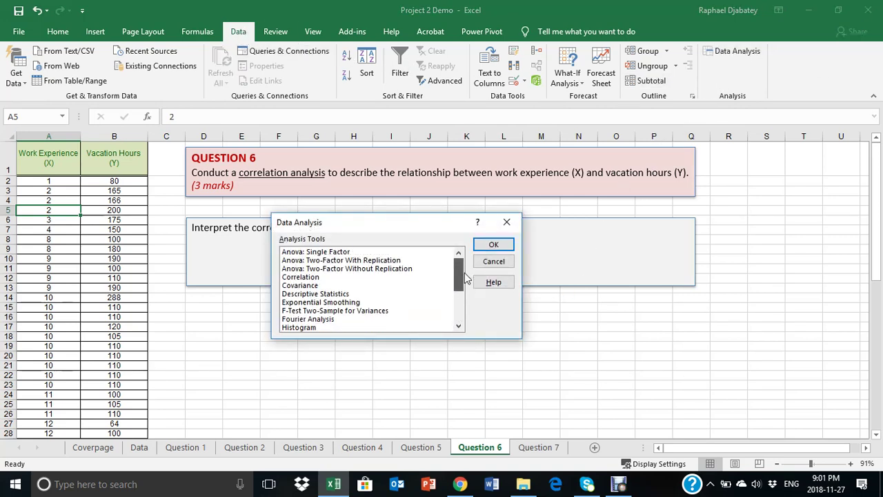
pyautogui.click(316, 278)
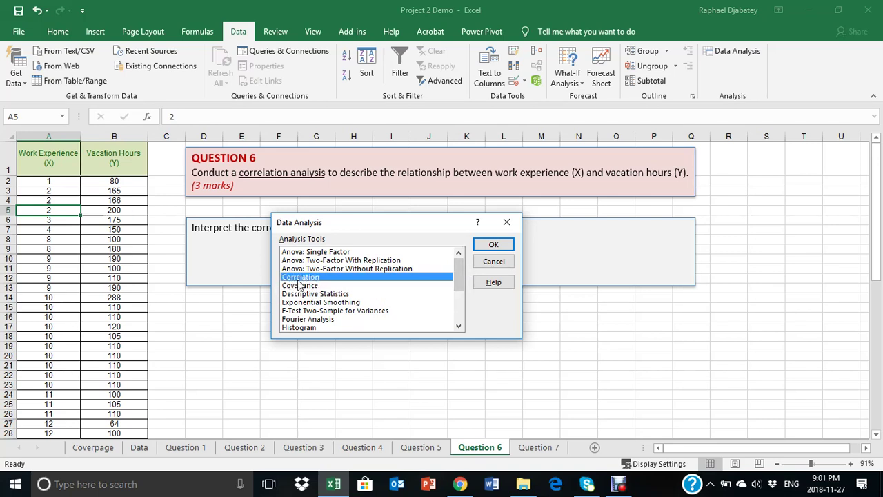
pyautogui.click(493, 247)
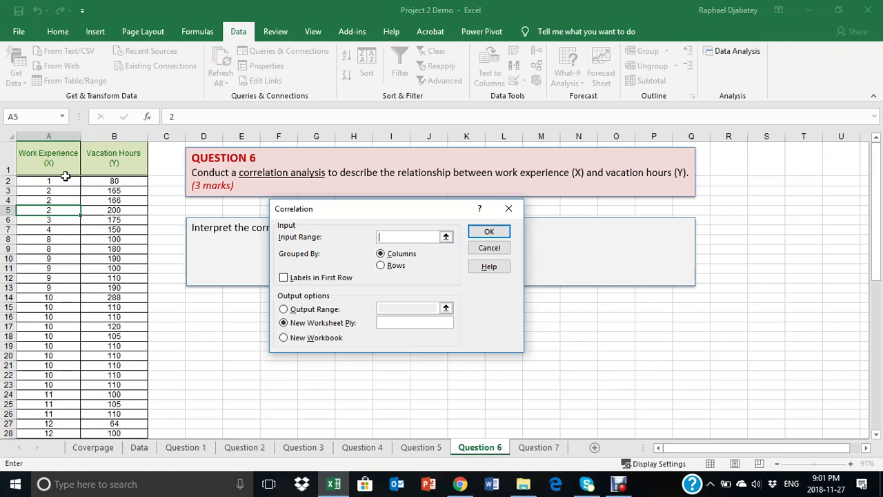
pyautogui.moveTo(50, 161); pyautogui.dragTo(116, 410)
pyautogui.scroll(11, 118, 393)
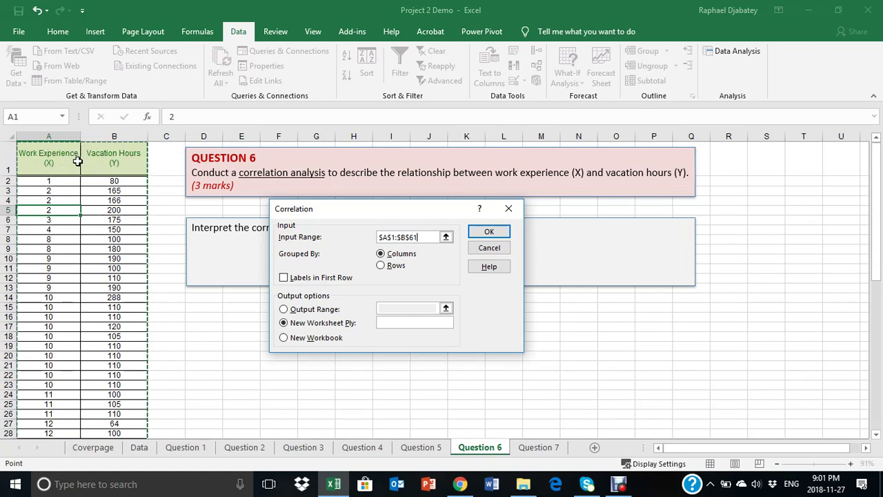
pyautogui.click(284, 278)
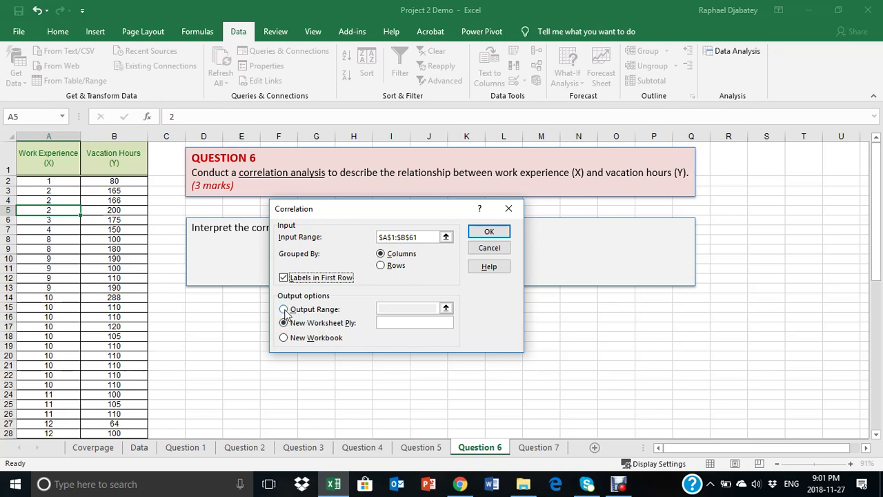
pyautogui.click(284, 309)
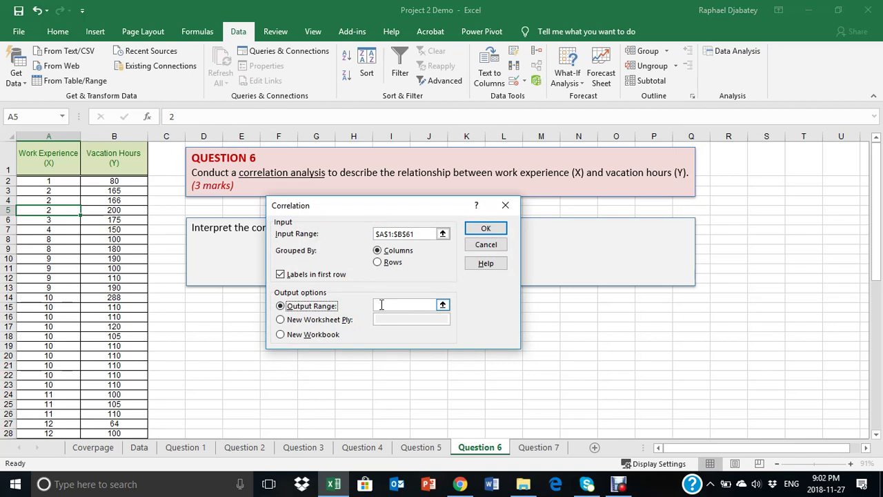
pyautogui.click(382, 304)
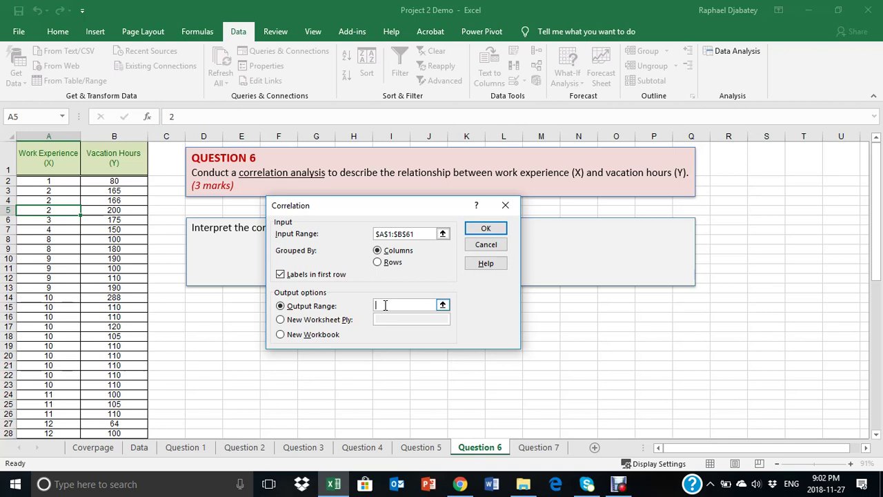
pyautogui.click(276, 365)
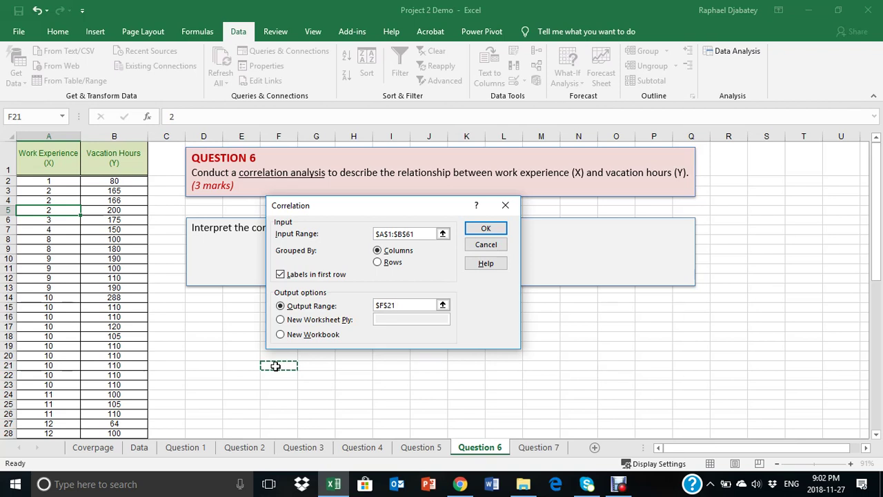
# - Generate the correlation table at F21 and widen columns F and G to show it fully
pyautogui.click(484, 227)
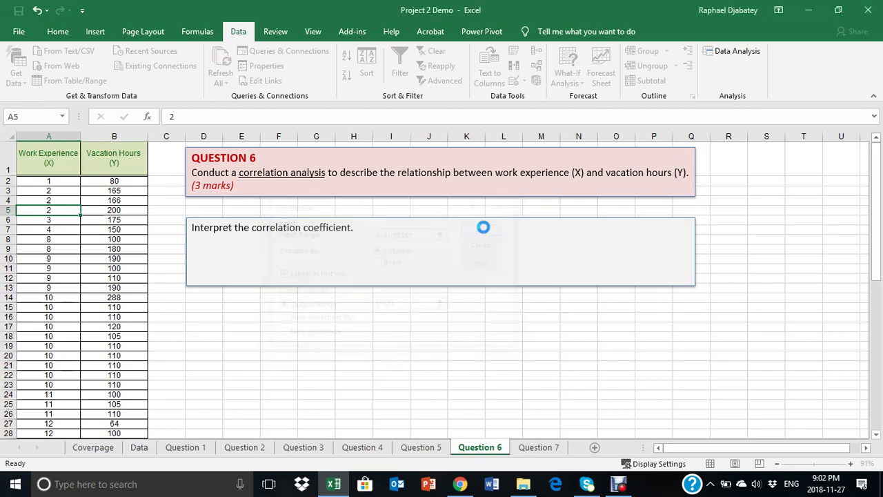
pyautogui.click(342, 412)
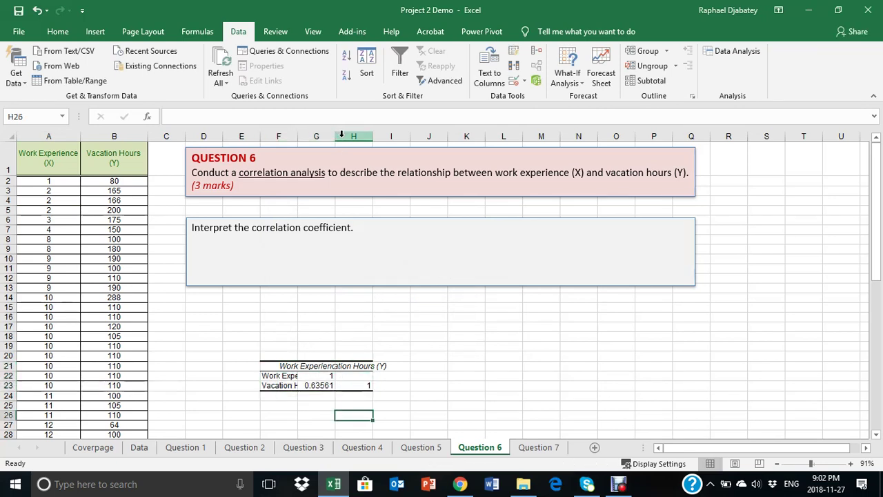
pyautogui.moveTo(336, 137); pyautogui.dragTo(382, 137)
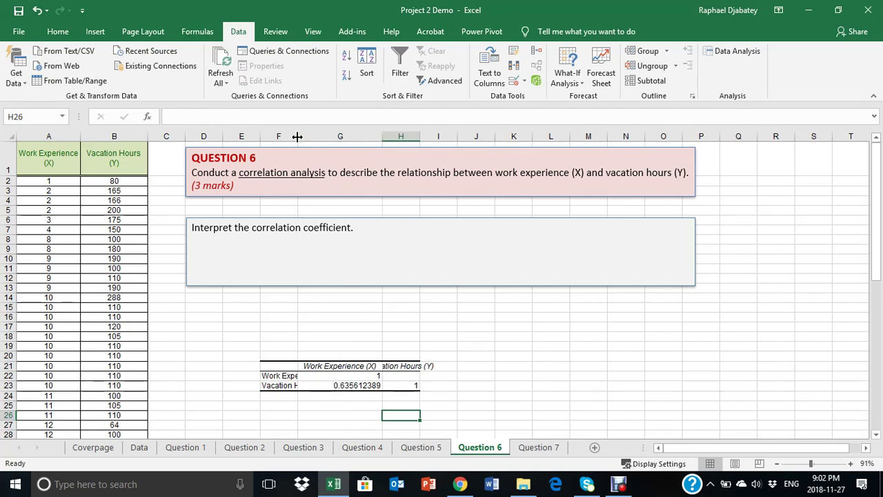
pyautogui.moveTo(299, 138); pyautogui.dragTo(338, 138)
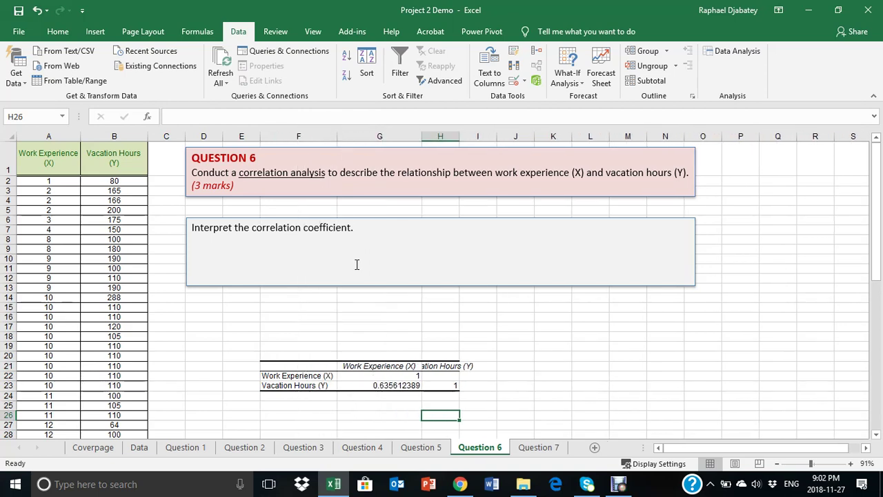
pyautogui.click(356, 406)
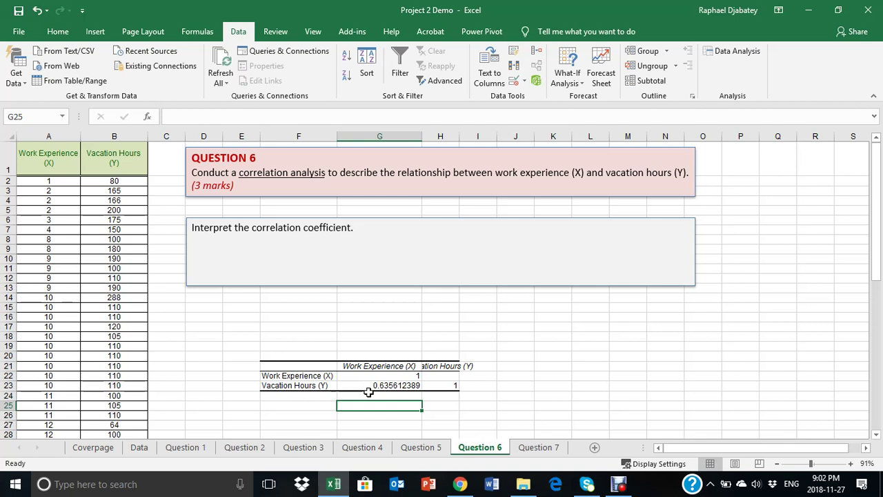
# - Fill the 0.6356 coefficient in cell G23 with yellow
pyautogui.click(381, 386)
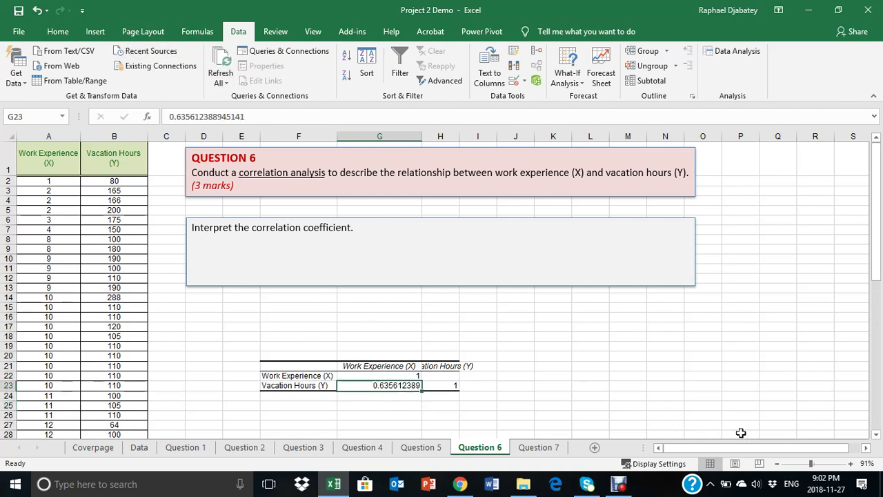
pyautogui.click(97, 35)
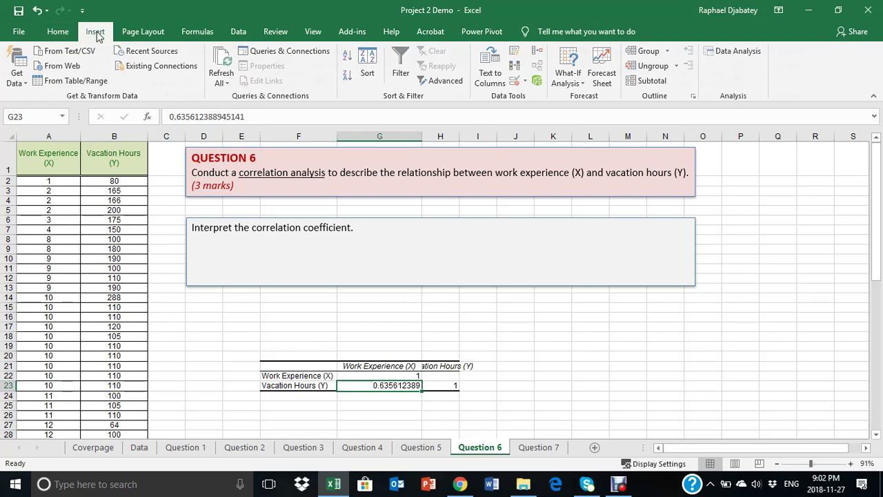
pyautogui.click(59, 31)
pyautogui.click(196, 76)
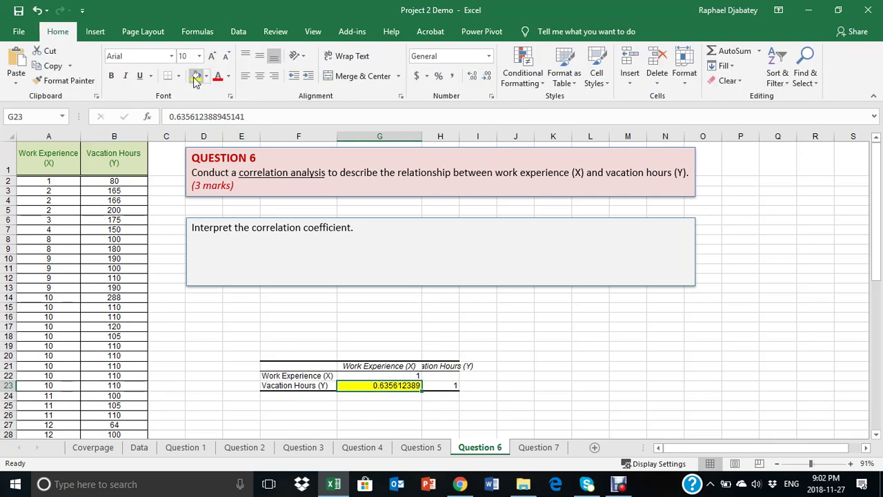
pyautogui.click(517, 385)
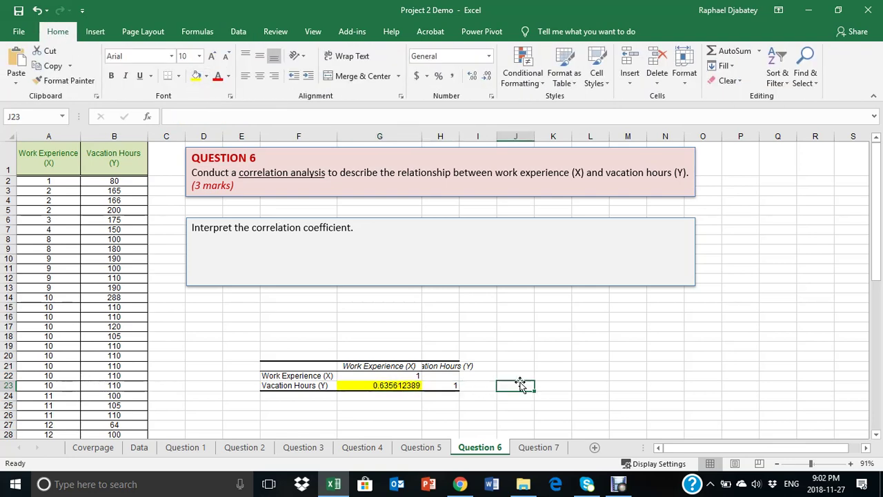
# - Zoom the sheet to 112% and reselect the yellow coefficient cell G23
pyautogui.click(354, 389)
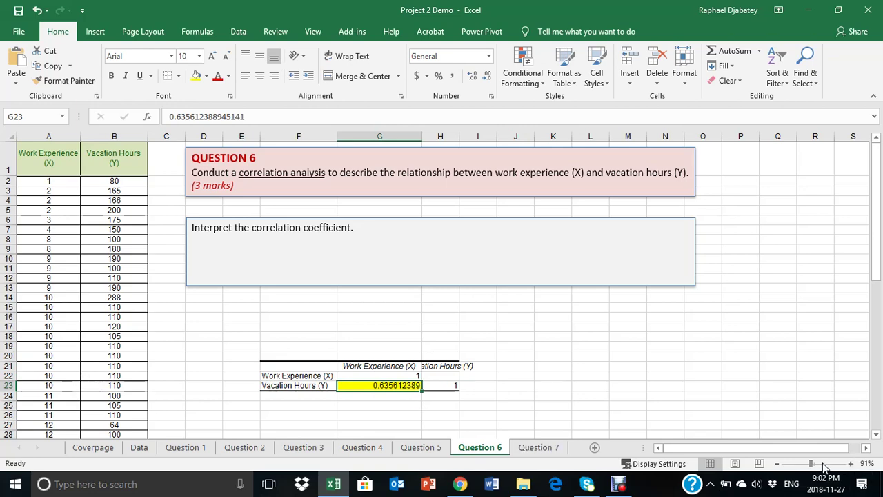
pyautogui.moveTo(812, 464); pyautogui.dragTo(815, 464)
pyautogui.click(602, 373)
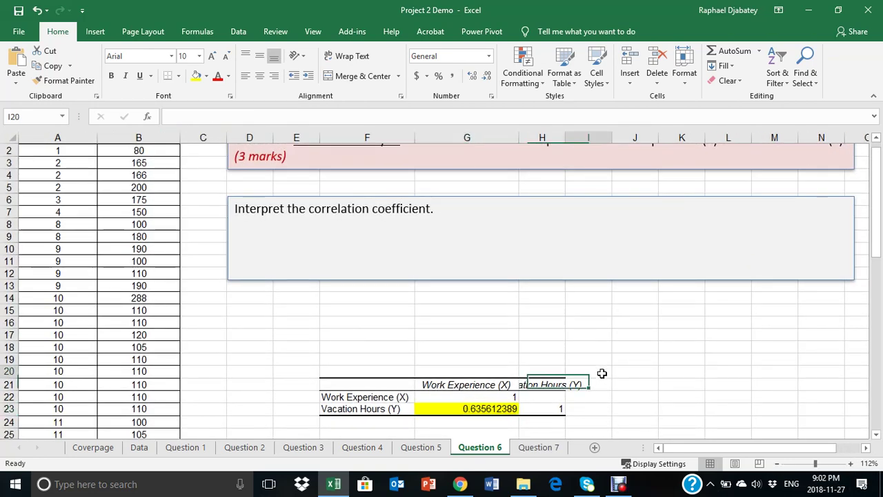
pyautogui.scroll(-1, 465, 402)
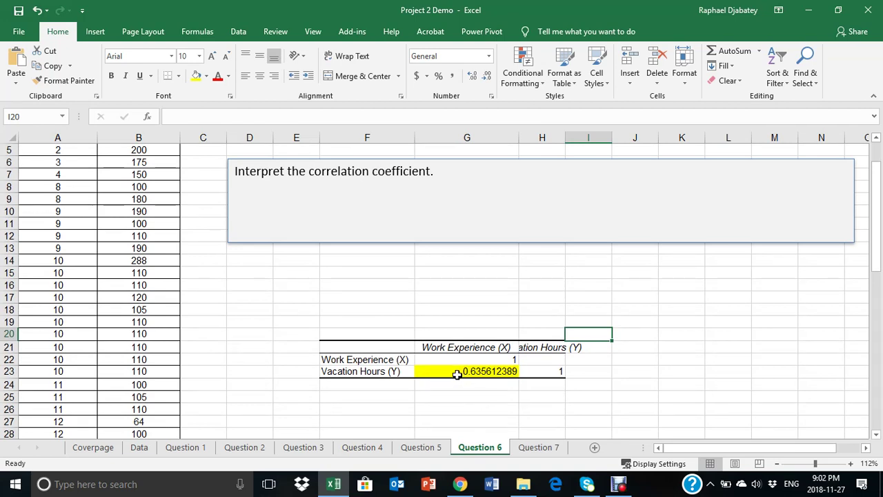
pyautogui.scroll(2, 311, 374)
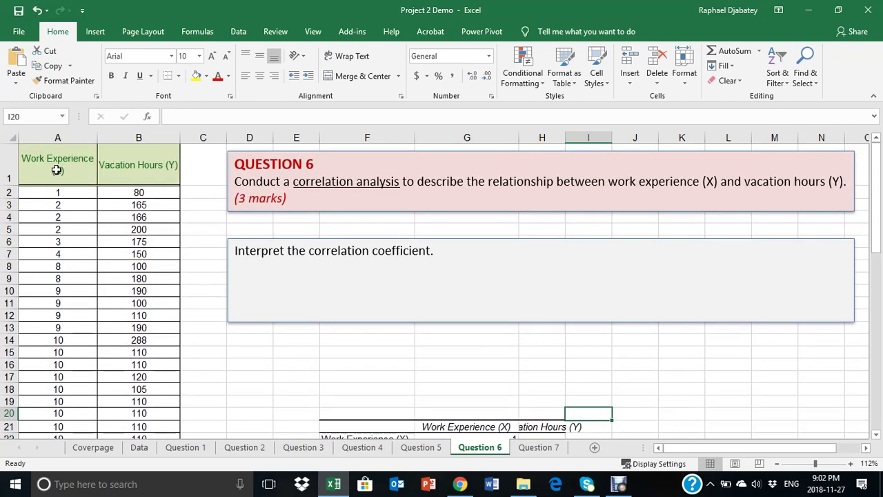
pyautogui.scroll(-1, 128, 172)
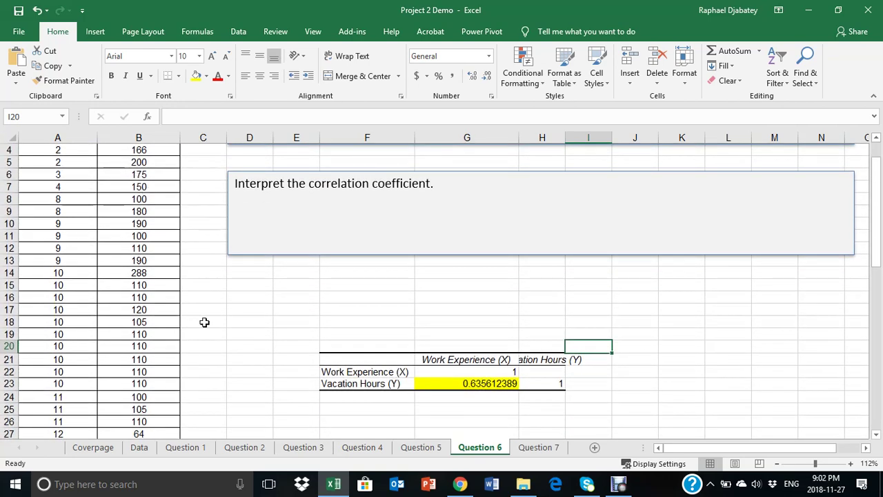
pyautogui.click(449, 384)
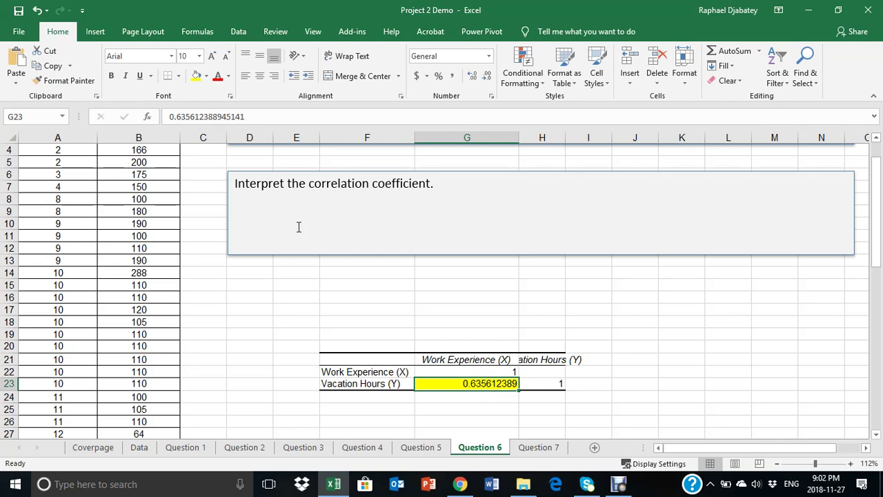
# - Start the answer box interpretation with '0.6356 --->' at 98% zoom
pyautogui.click(283, 209)
pyautogui.scroll(1, 303, 224)
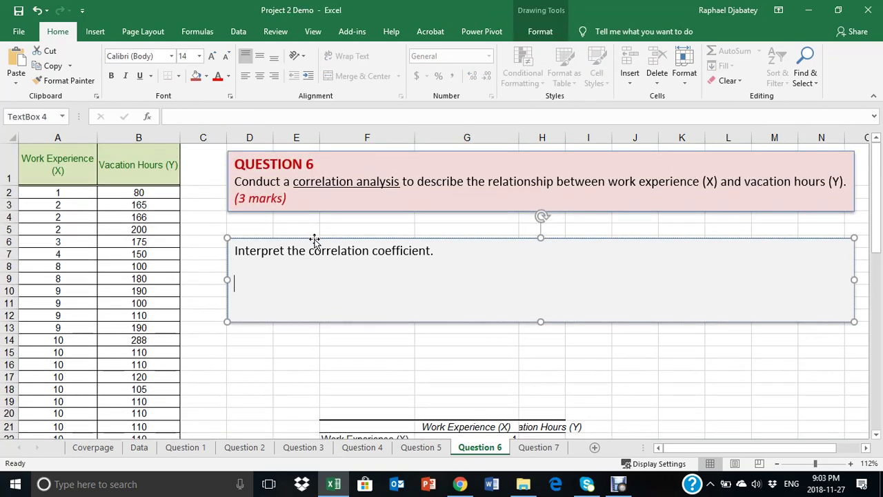
pyautogui.scroll(-1, 334, 258)
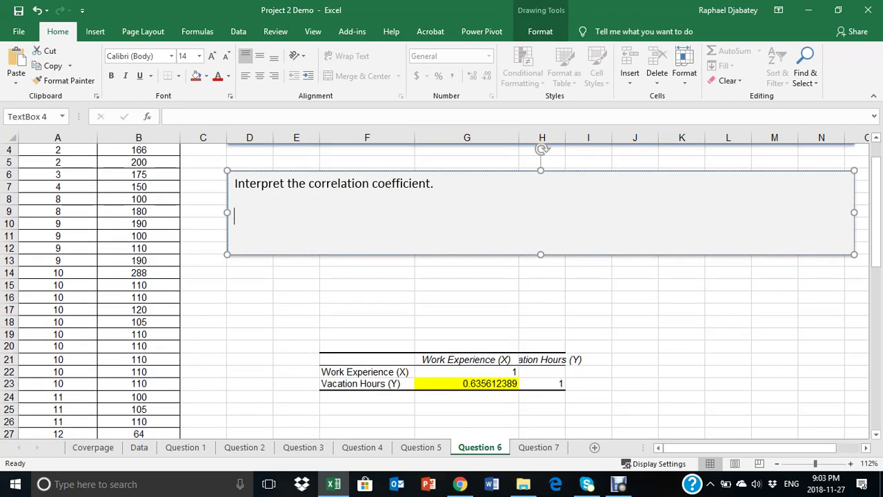
pyautogui.moveTo(816, 464); pyautogui.dragTo(811, 468)
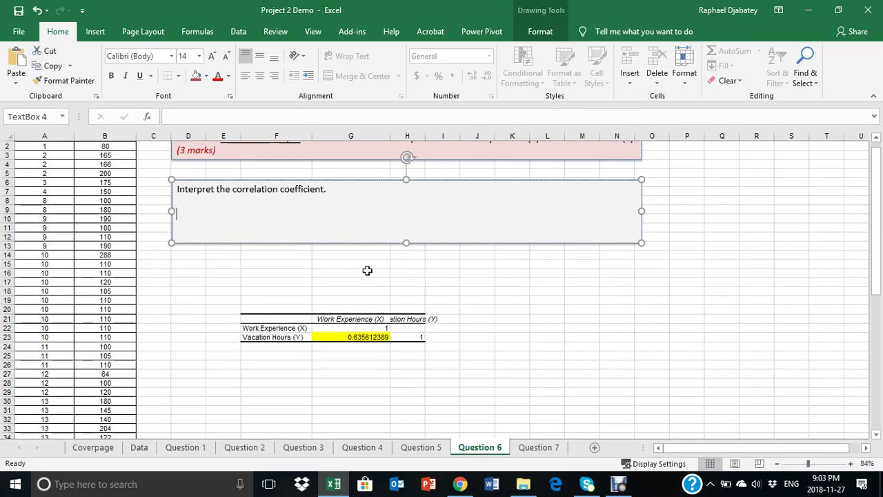
pyautogui.moveTo(806, 465); pyautogui.dragTo(813, 464)
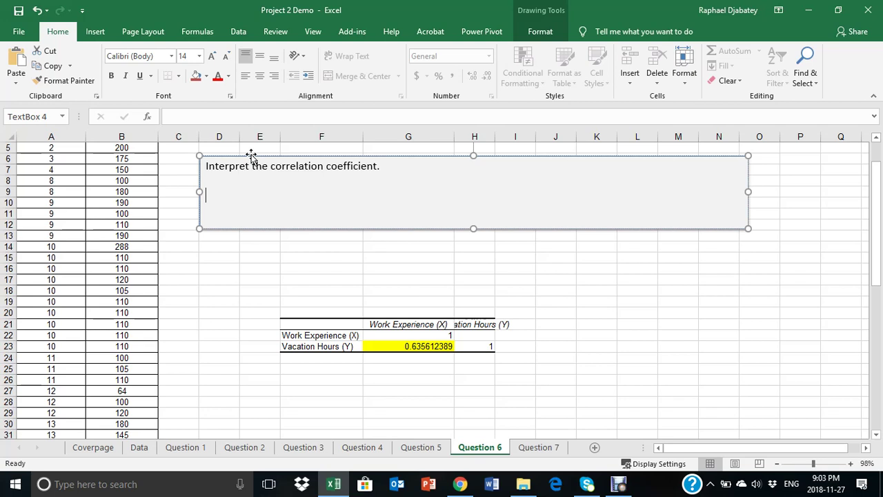
pyautogui.write('0.6356  --->')
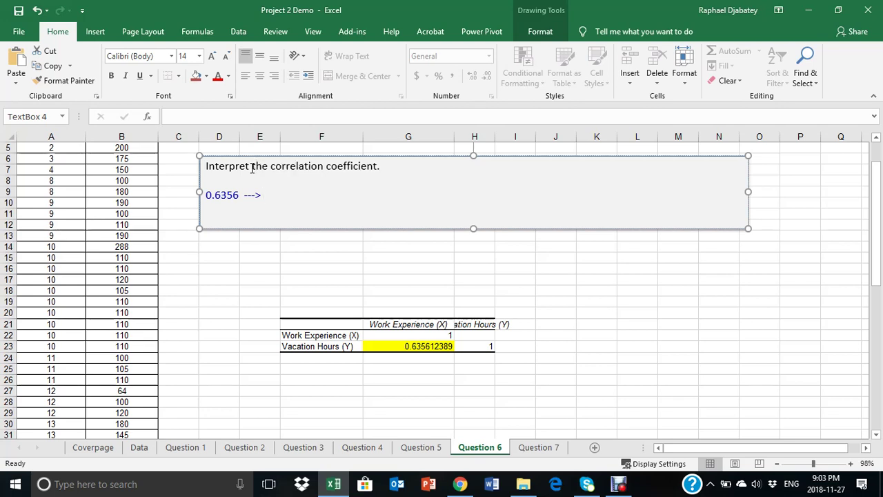
# - Continue with 'strong positive relationship between work experience and vacation hours.'
pyautogui.tripleClick(264, 200)
pyautogui.click(267, 195)
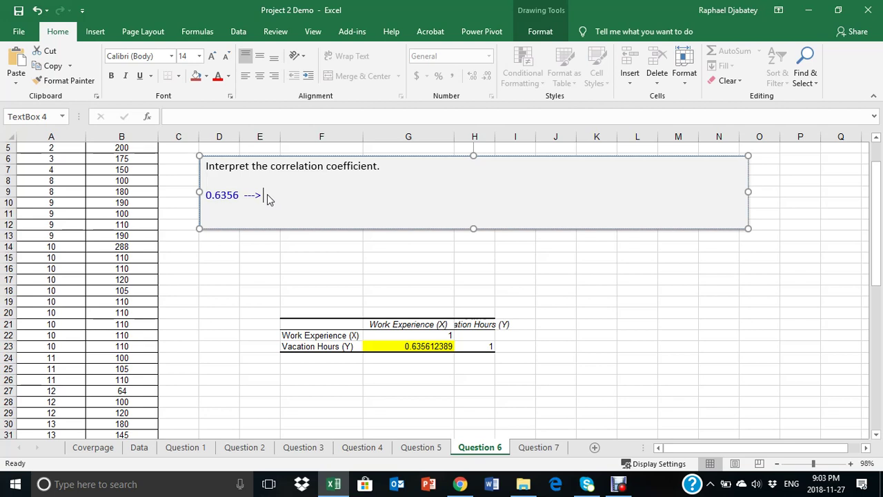
pyautogui.write('strong positive reklation')
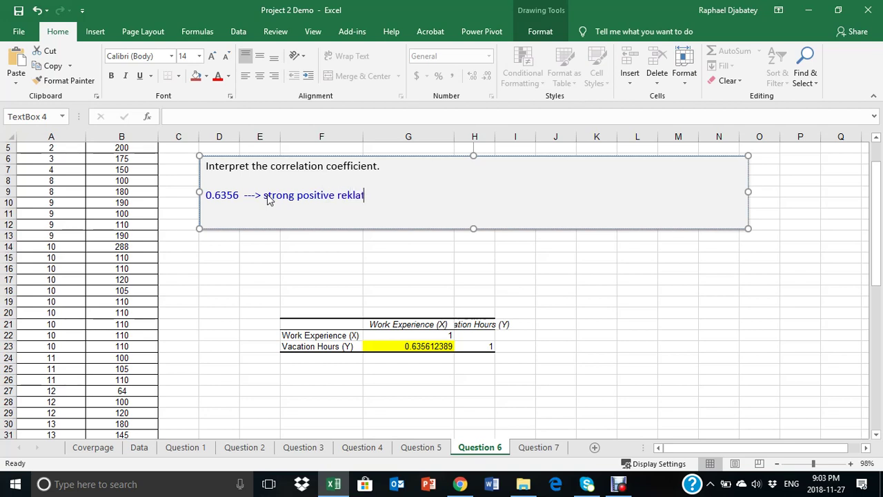
pyautogui.press('BackSpace')
pyautogui.press('BackSpace')
pyautogui.press('BackSpace')
pyautogui.press('BackSpace')
pyautogui.press('BackSpace')
pyautogui.press('BackSpace')
pyautogui.press('BackSpace')
pyautogui.write('lationship between ')
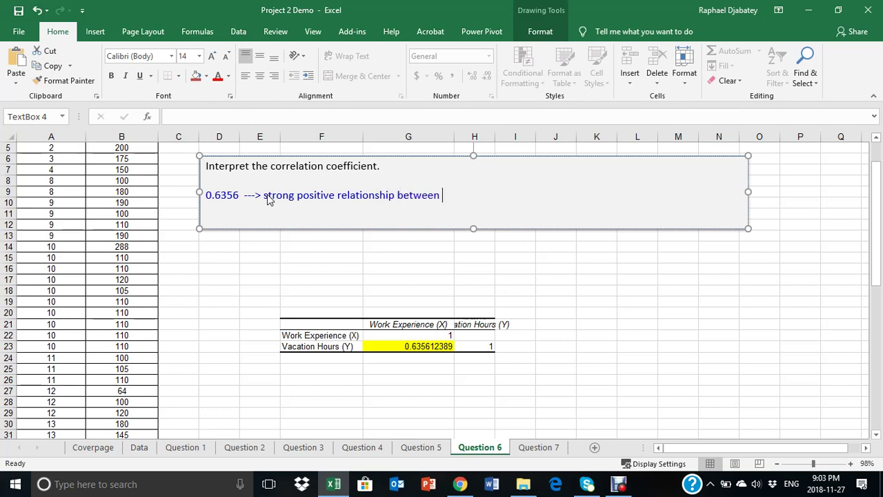
pyautogui.write('work experince and')
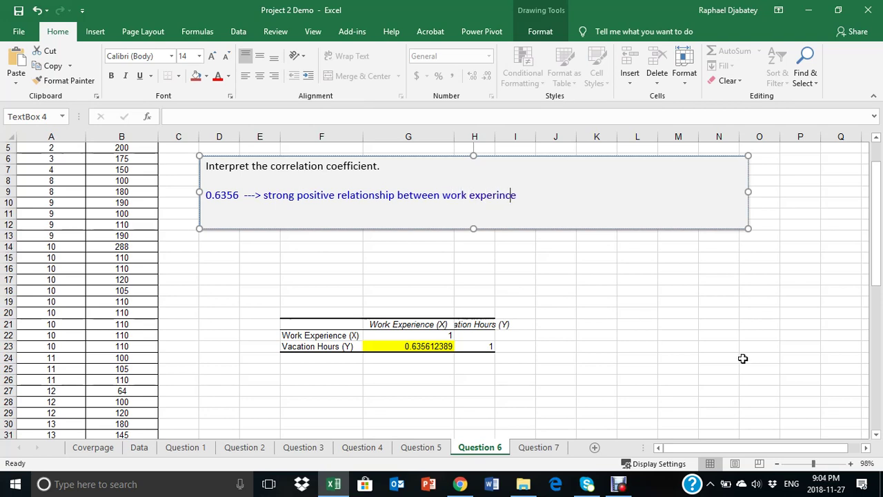
pyautogui.press('BackSpace')
pyautogui.press('BackSpace')
pyautogui.press('BackSpace')
pyautogui.press('BackSpace')
pyautogui.press('BackSpace')
pyautogui.press('BackSpace')
pyautogui.press('BackSpace')
pyautogui.write('ence and vacation ')
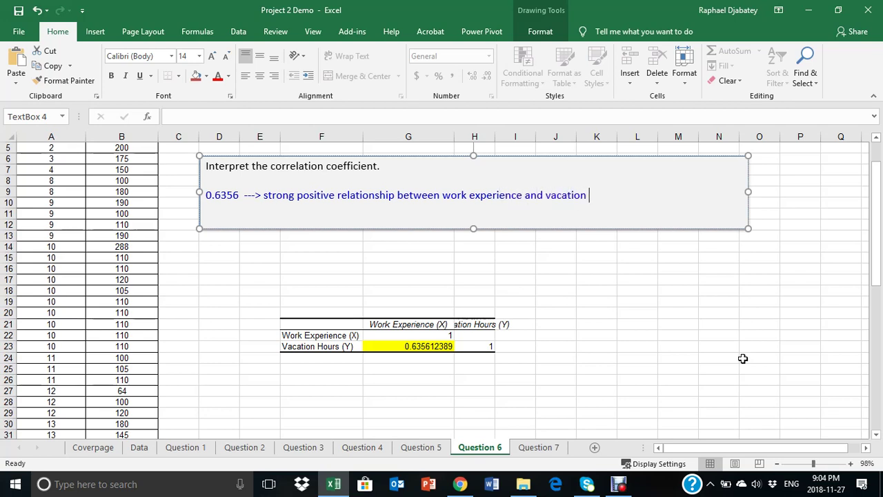
pyautogui.write('hours.')
pyautogui.moveTo(266, 195); pyautogui.dragTo(321, 202)
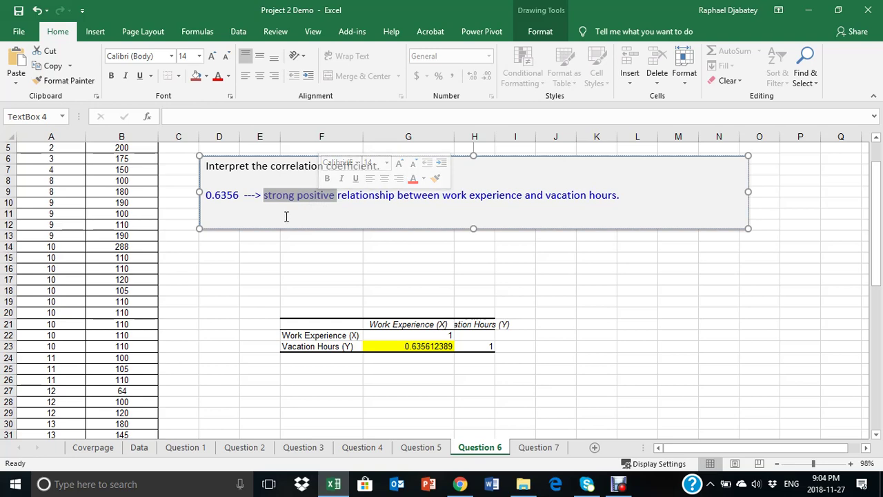
pyautogui.scroll(2, 286, 217)
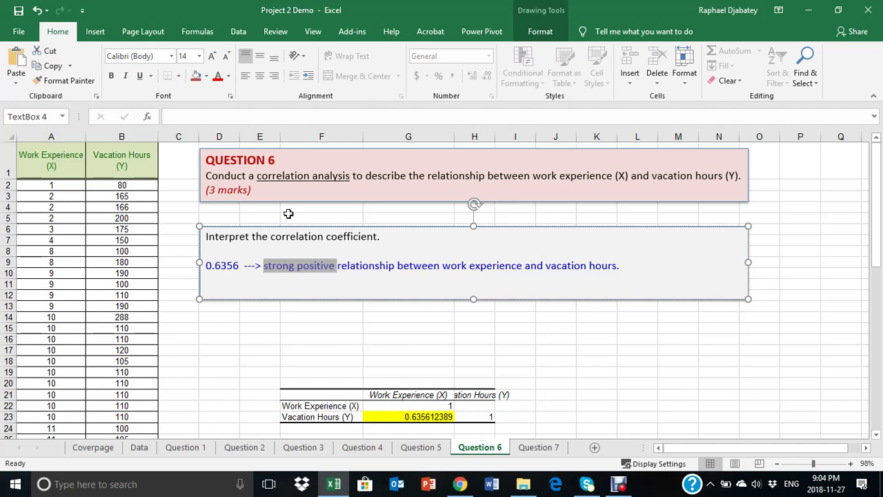
pyautogui.moveTo(207, 265); pyautogui.dragTo(637, 271)
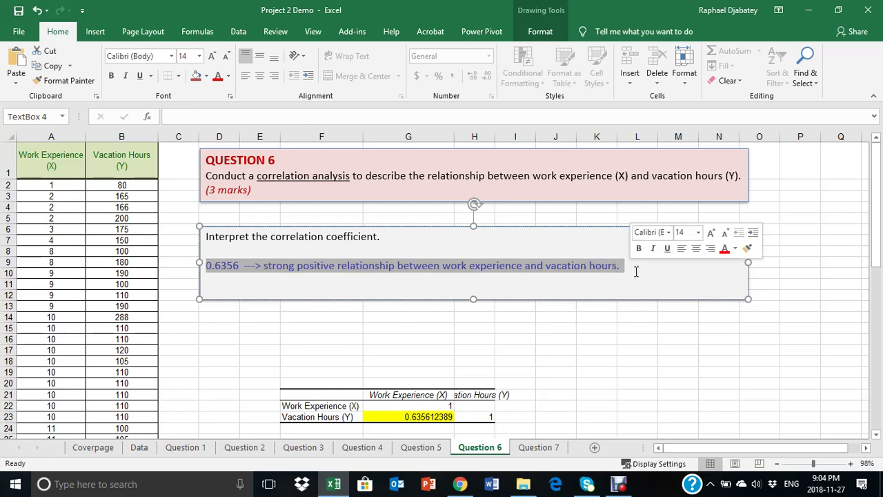